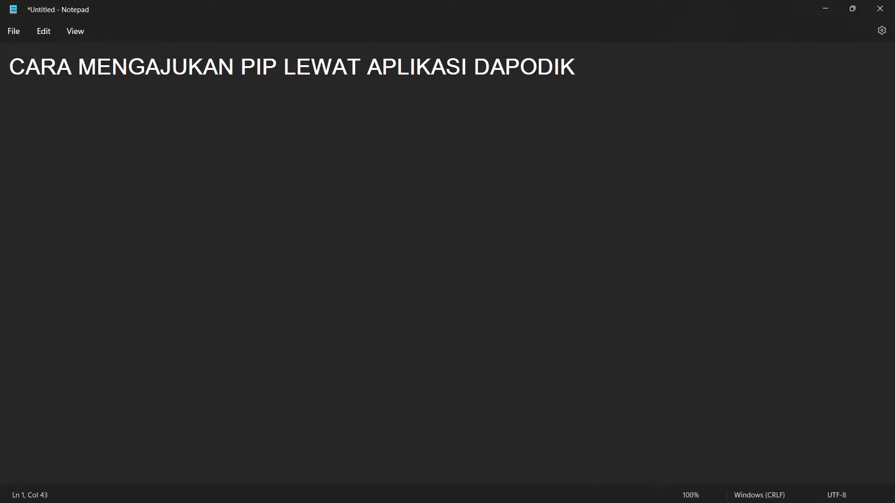
# - Launch Dapodik from the desktop and sign in for 2022/2023 Ganjil with the Operator Sekolah role
pyautogui.click(827, 9)
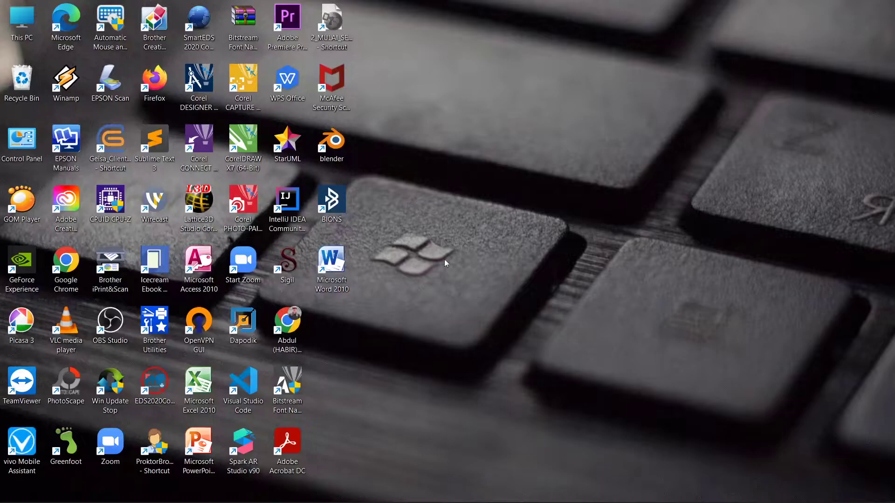
pyautogui.doubleClick(243, 321)
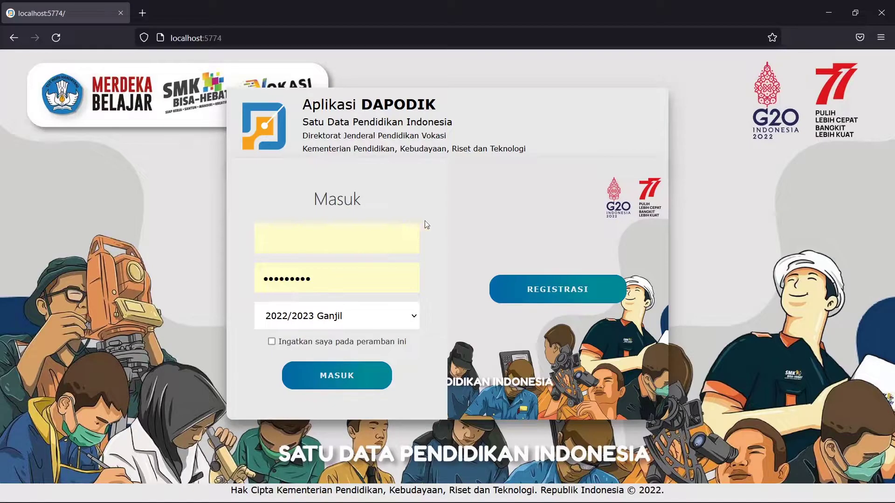
pyautogui.click(325, 376)
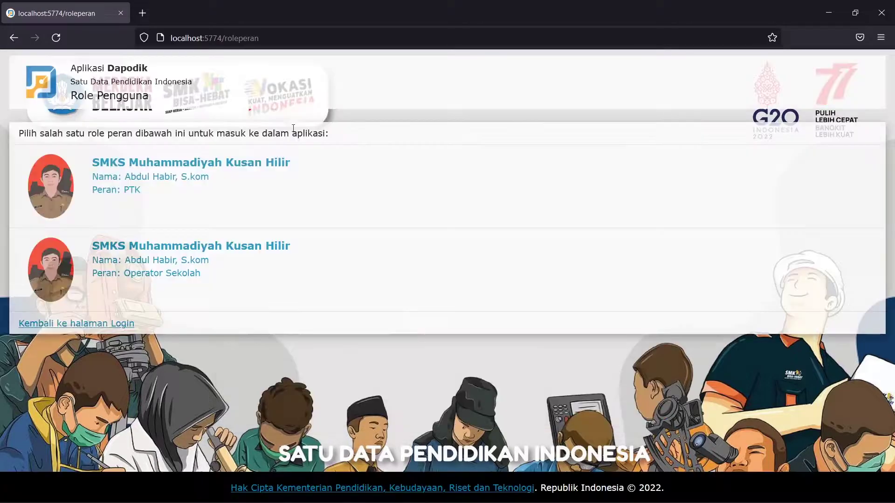
pyautogui.click(132, 260)
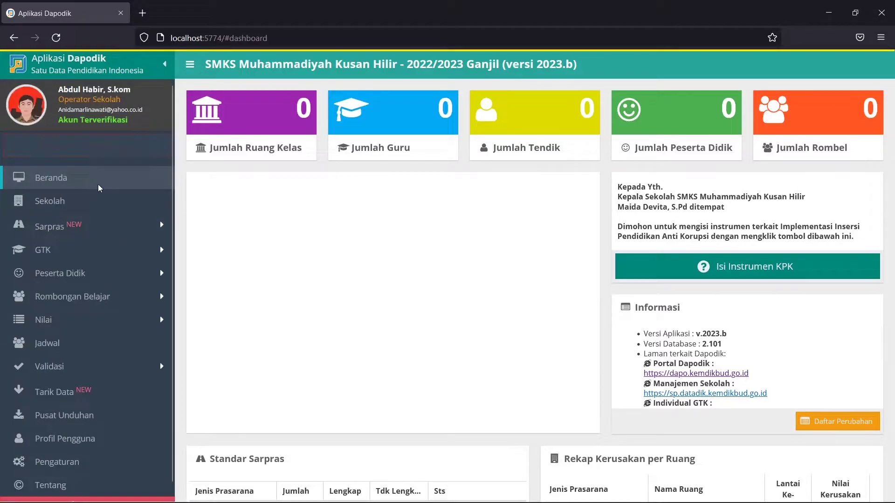
# - Show the Peserta Didik list, dismissing its information notice, and open the first student's record for editing
pyautogui.click(64, 275)
pyautogui.click(85, 297)
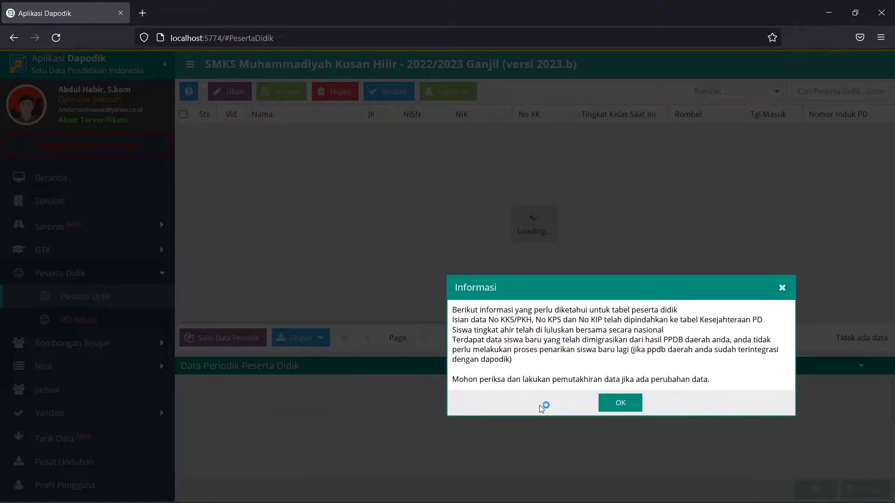
pyautogui.press('Return')
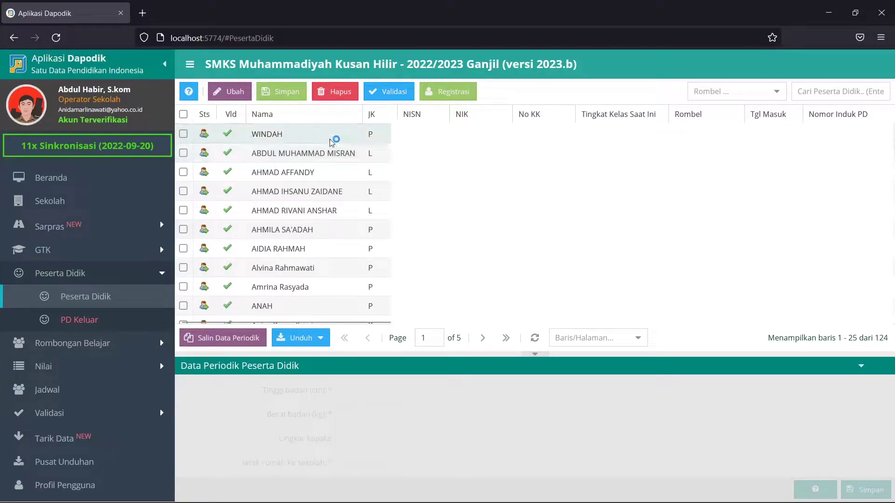
pyautogui.click(332, 142)
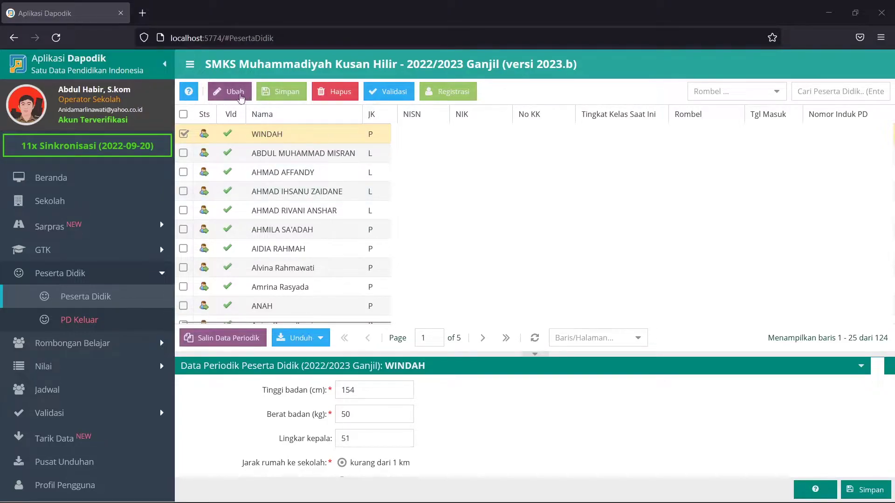
pyautogui.click(242, 95)
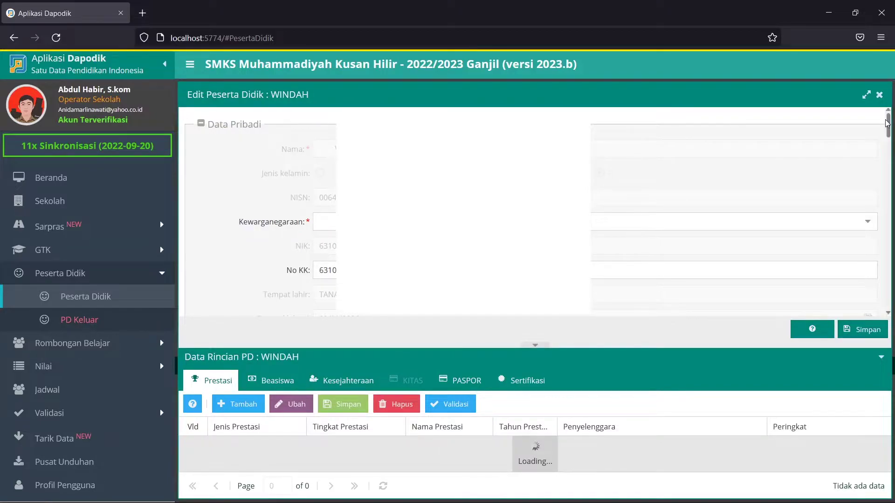
# - Set the student's PIP eligibility to Ya with Siswa Miskin/Rentan Miskin as the Alasan layak PIP
pyautogui.moveTo(886, 123); pyautogui.dragTo(877, 195)
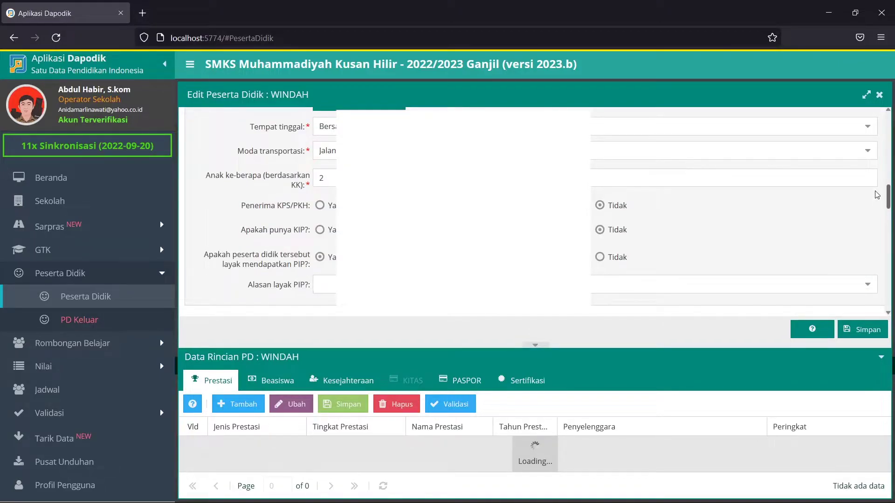
pyautogui.moveTo(877, 194); pyautogui.dragTo(860, 227)
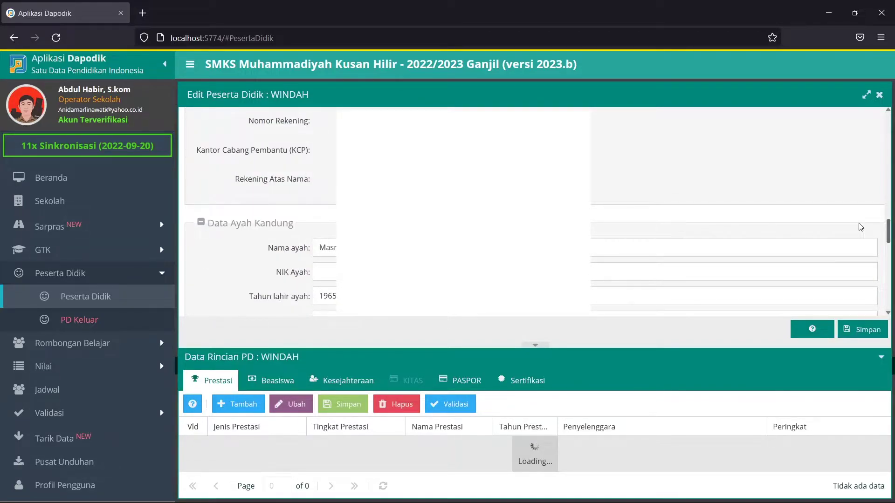
pyautogui.moveTo(860, 227); pyautogui.dragTo(879, 196)
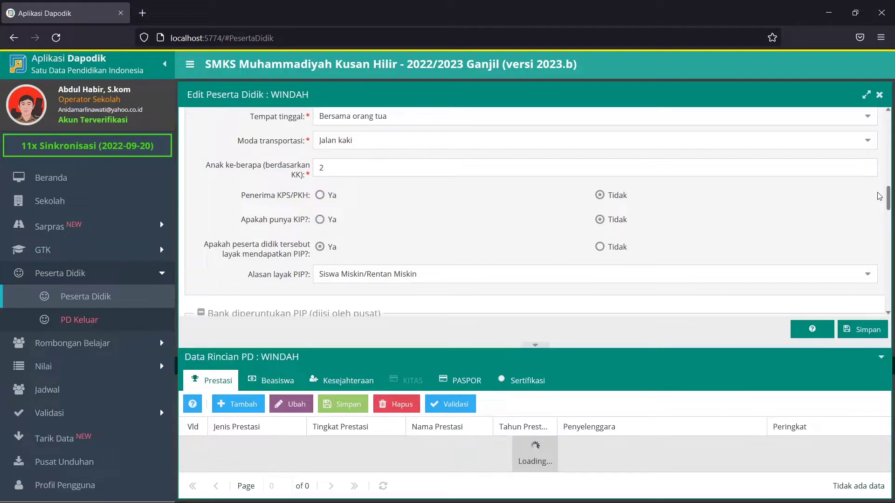
pyautogui.click(599, 246)
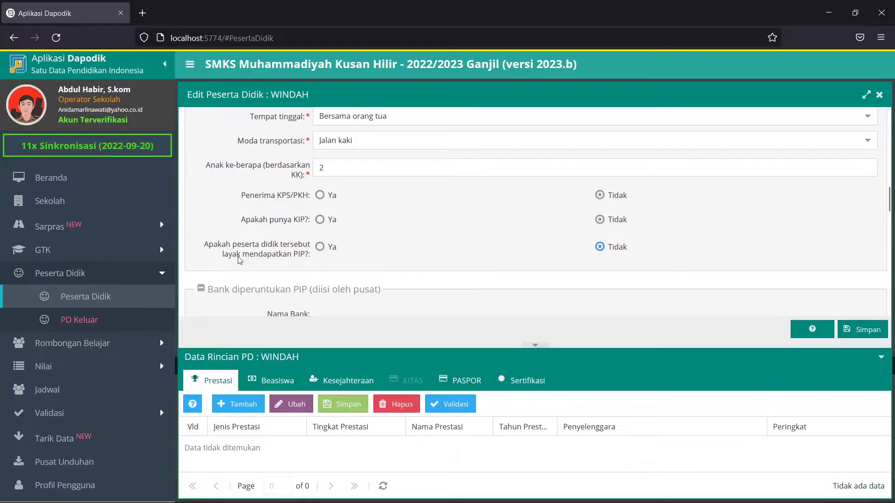
pyautogui.click(321, 247)
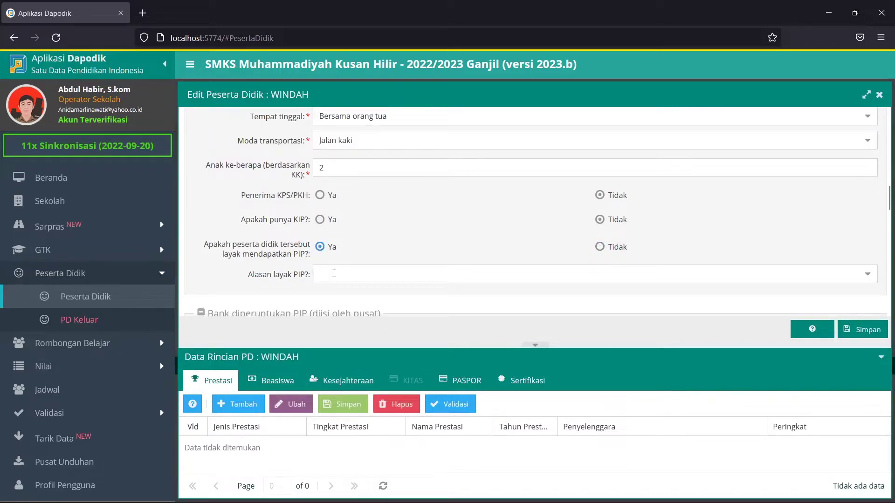
pyautogui.click(387, 277)
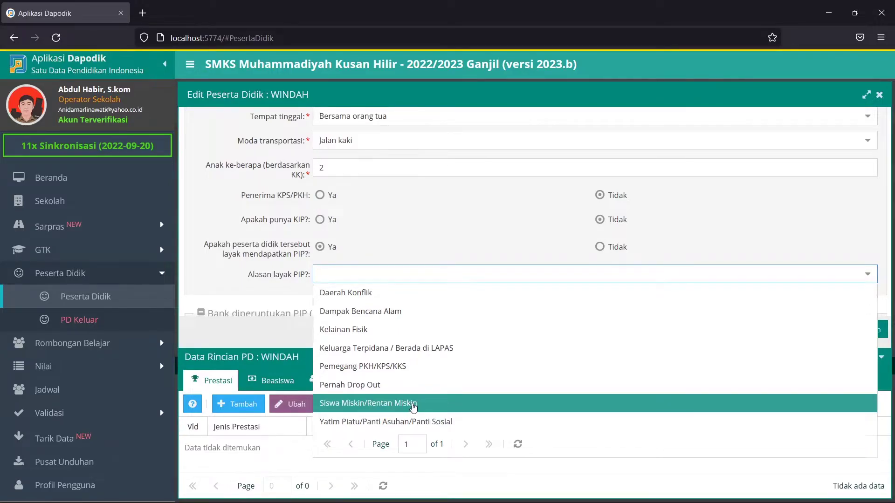
pyautogui.click(413, 405)
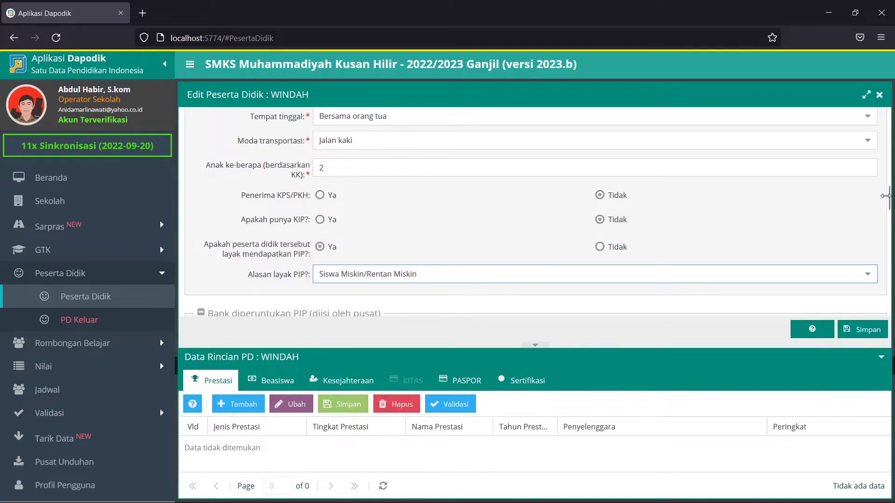
# - Review the student's personal, parent, guardian and contact data, and save the record
pyautogui.moveTo(887, 200); pyautogui.dragTo(890, 129)
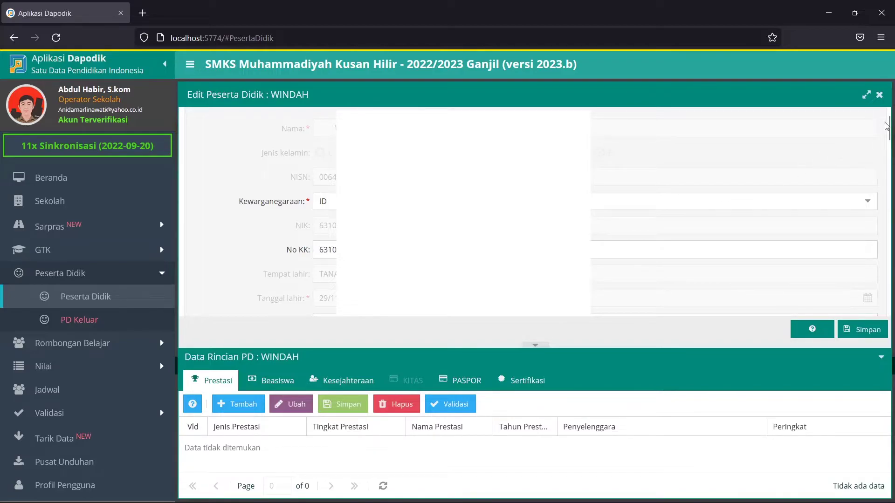
pyautogui.moveTo(886, 126); pyautogui.dragTo(868, 304)
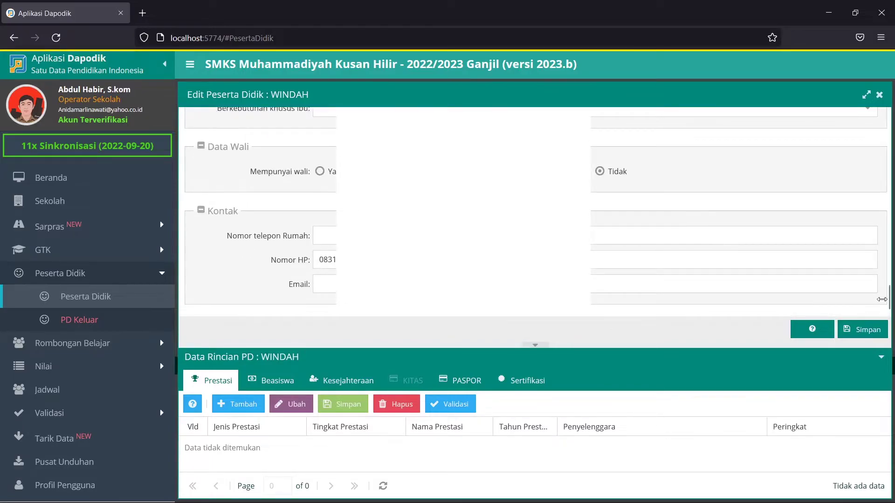
pyautogui.click(866, 332)
# - Search the web for "pip enterprise" in a new browser tab and open the SIPINTAR Enterprise login page
pyautogui.click(140, 14)
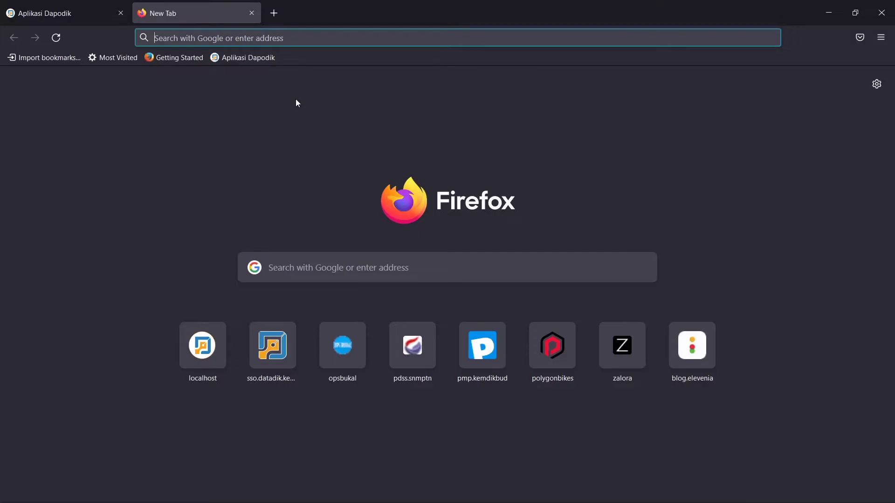
pyautogui.write('PIP')
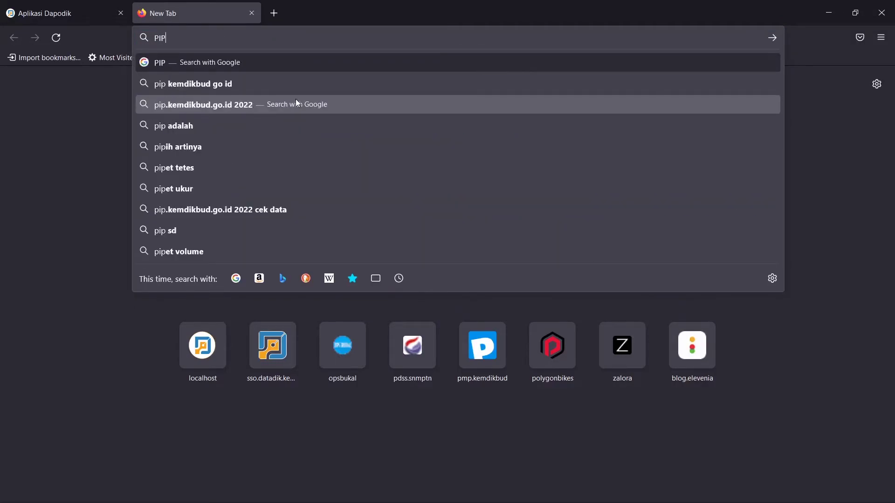
pyautogui.write(' EN')
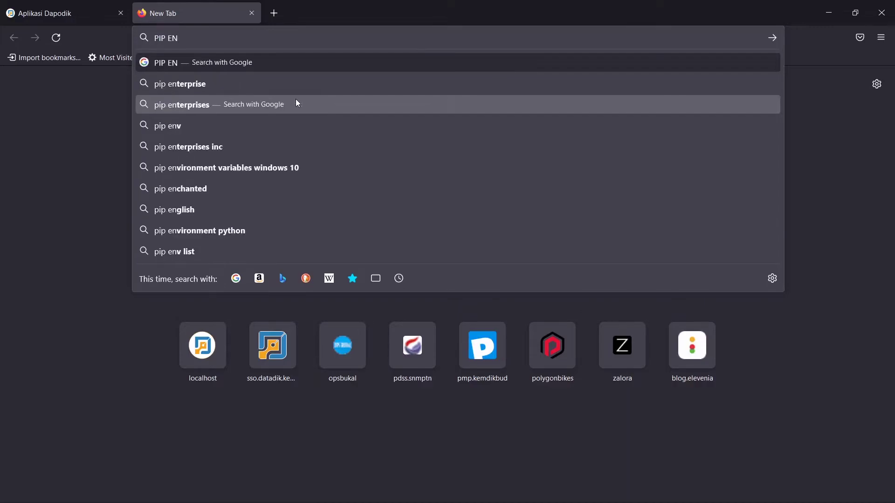
pyautogui.click(193, 84)
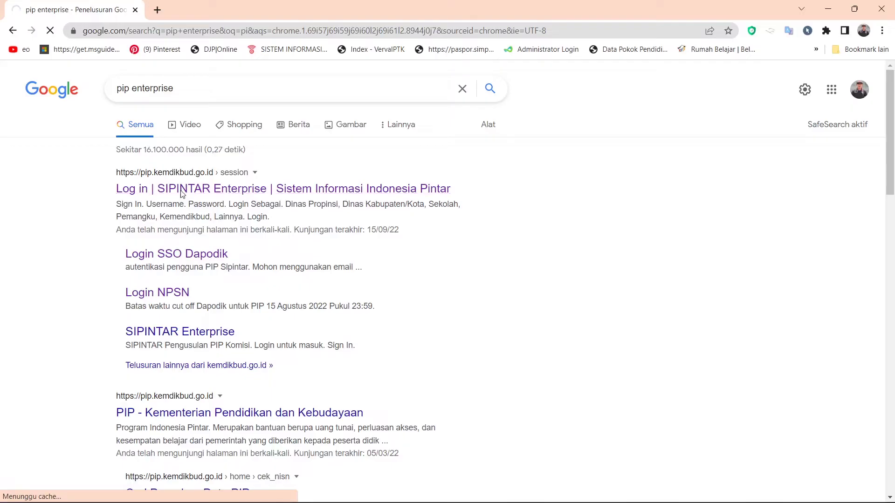
pyautogui.click(182, 189)
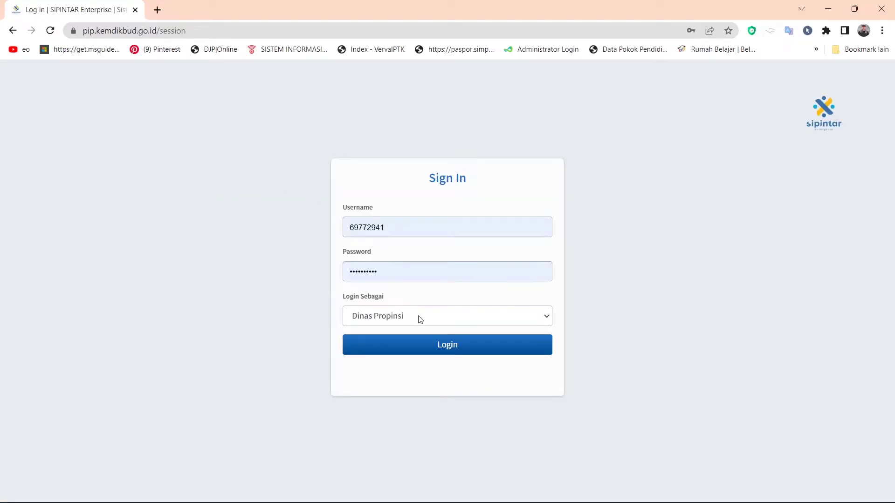
# - Try logging in as Dinas Propinsi, and switch the login type to Sekolah using the NPSN login
pyautogui.click(441, 345)
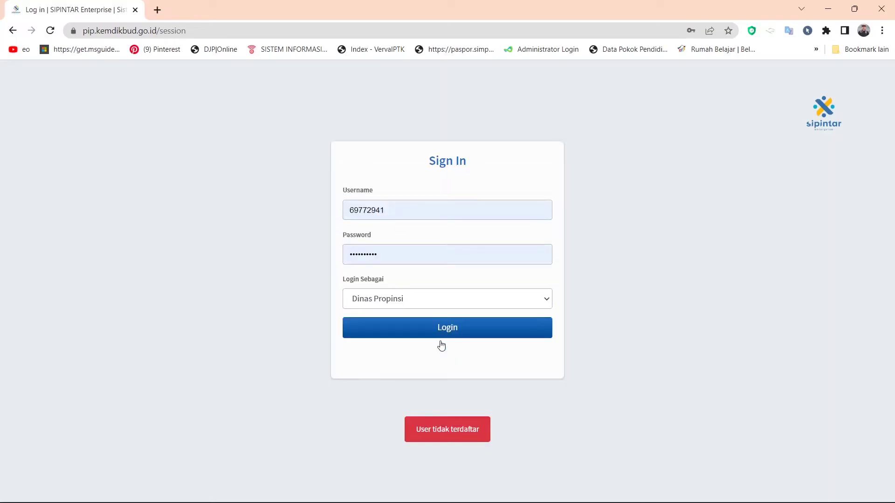
pyautogui.click(435, 297)
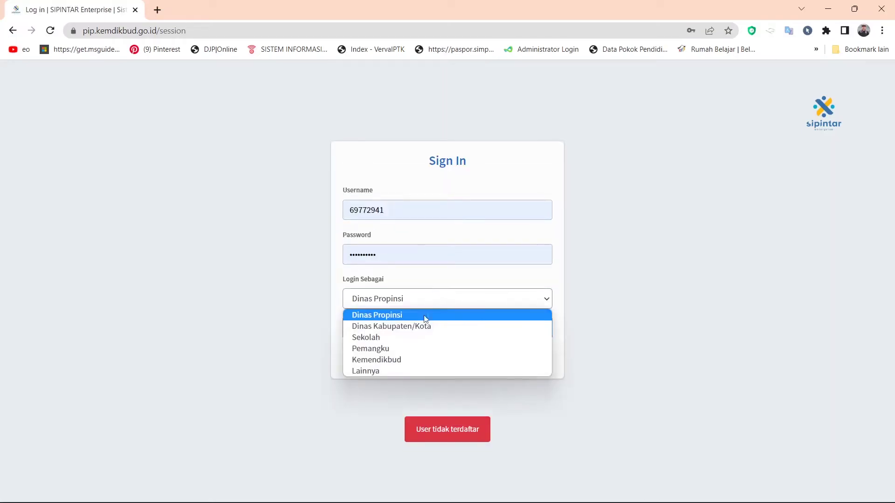
pyautogui.click(411, 344)
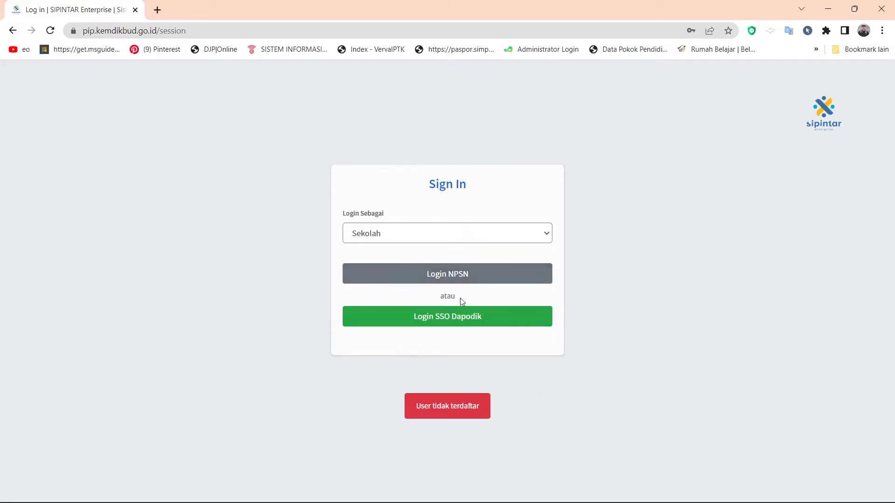
pyautogui.click(446, 274)
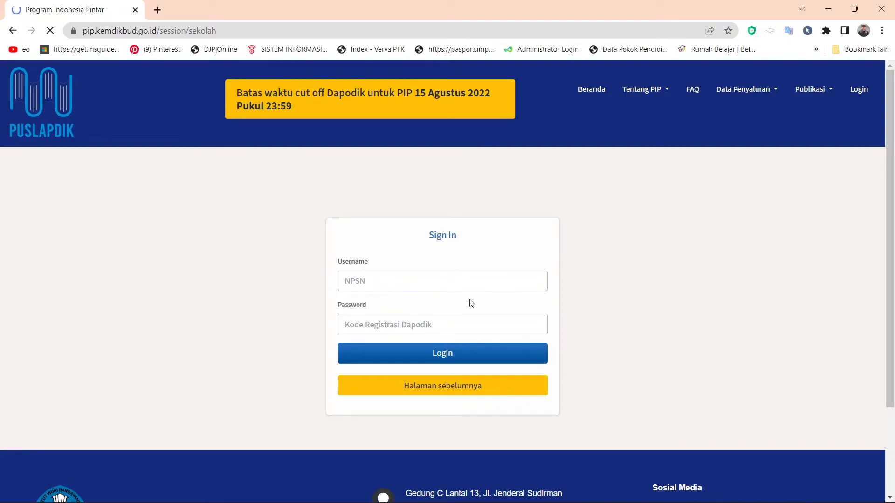
# - Sign in to the school account with its NPSN as username and the Dapodik registration code as password
pyautogui.click(460, 286)
pyautogui.click(440, 312)
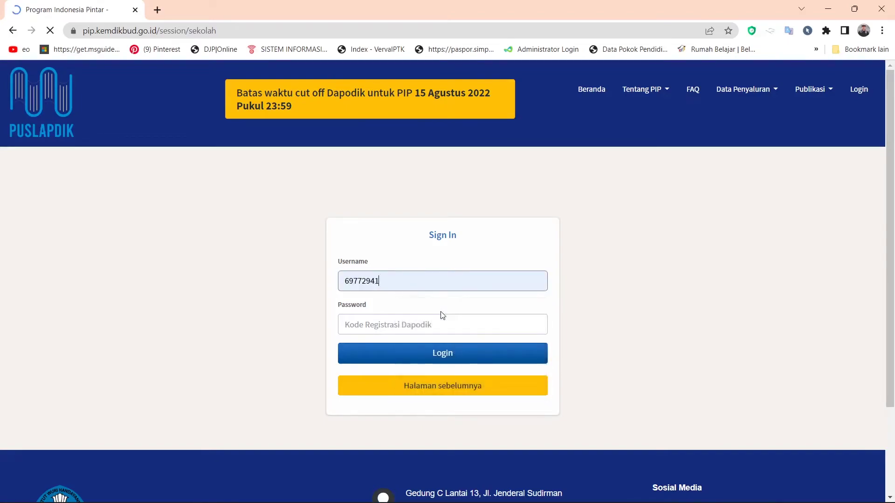
pyautogui.click(430, 332)
pyautogui.click(437, 359)
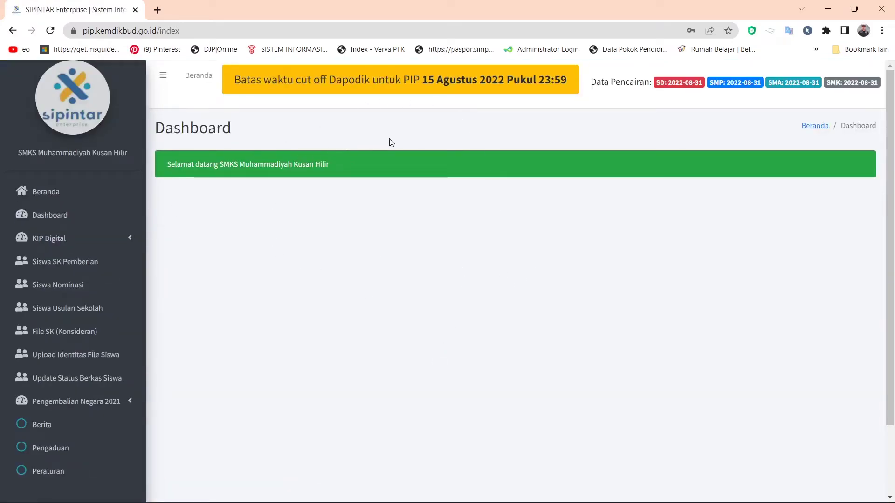
# - Open Siswa Usulan Sekolah and examine the proposed students' badges and their Status Data Siswa entries
pyautogui.click(75, 316)
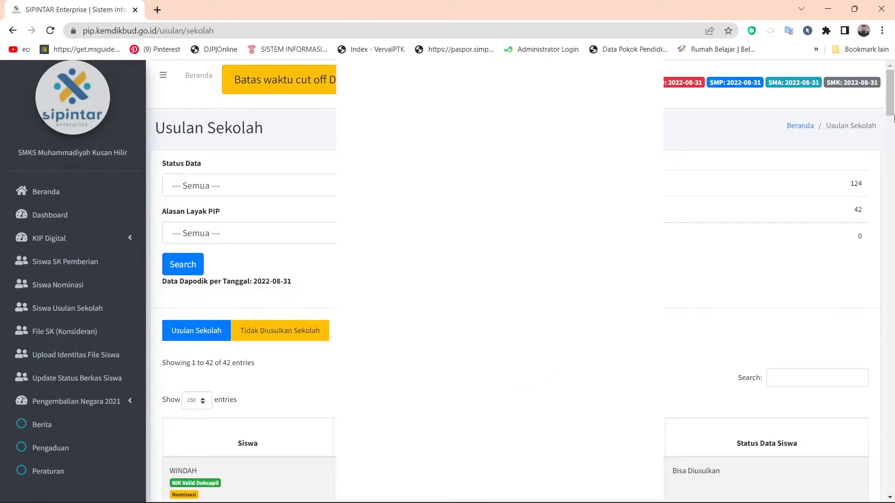
pyautogui.scroll(-6, 893, 125)
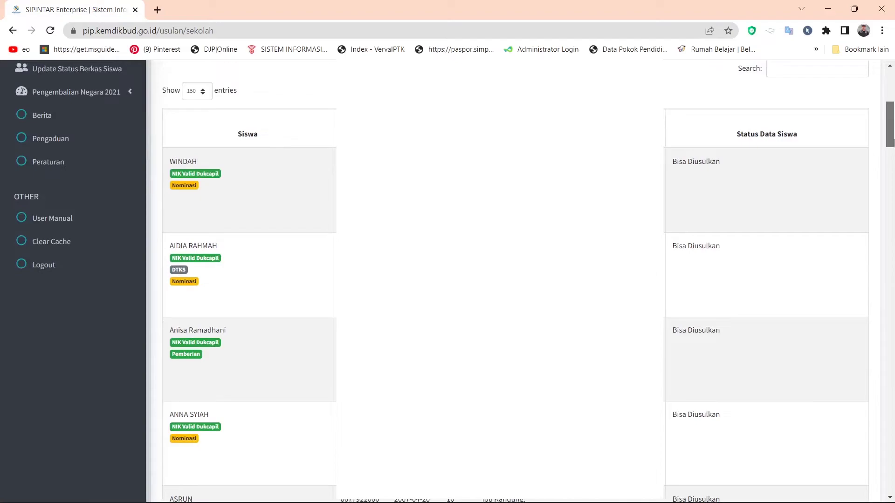
pyautogui.scroll(5, 894, 142)
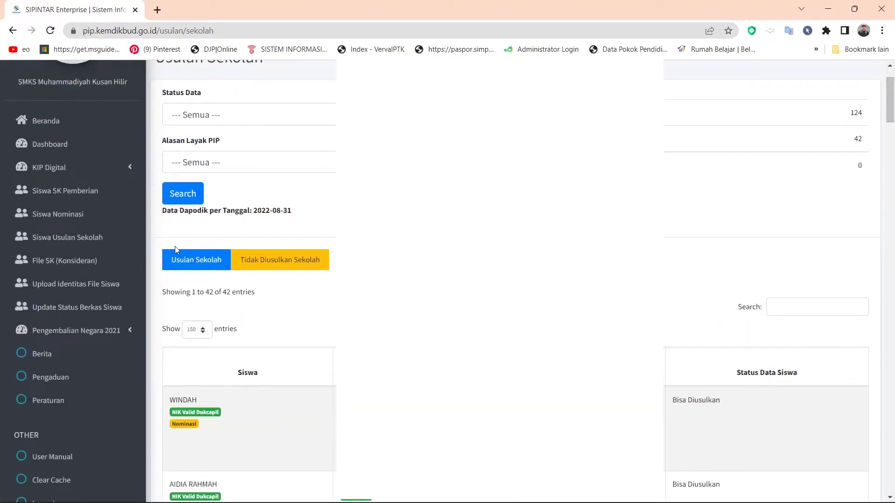
pyautogui.click(55, 239)
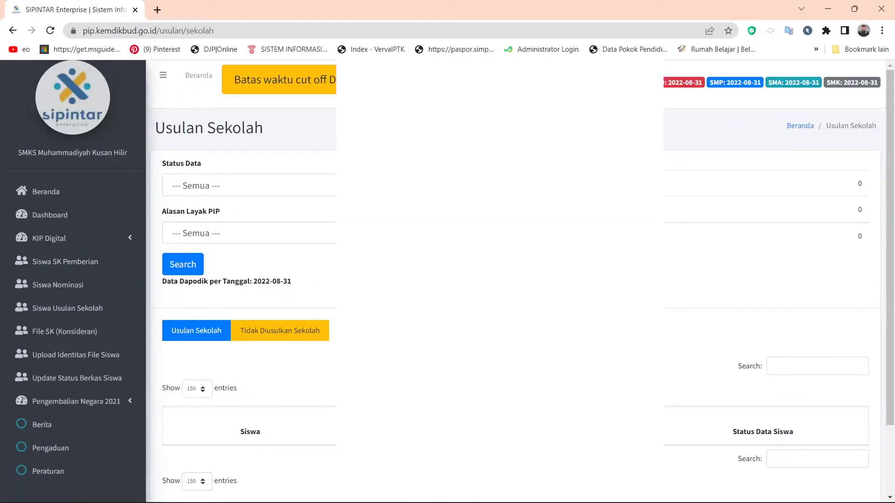
pyautogui.scroll(-15, 894, 191)
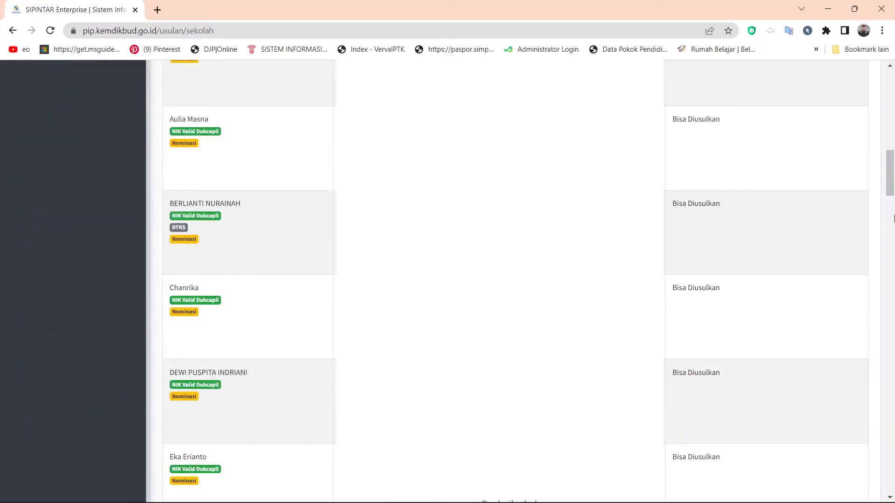
pyautogui.scroll(4, 894, 164)
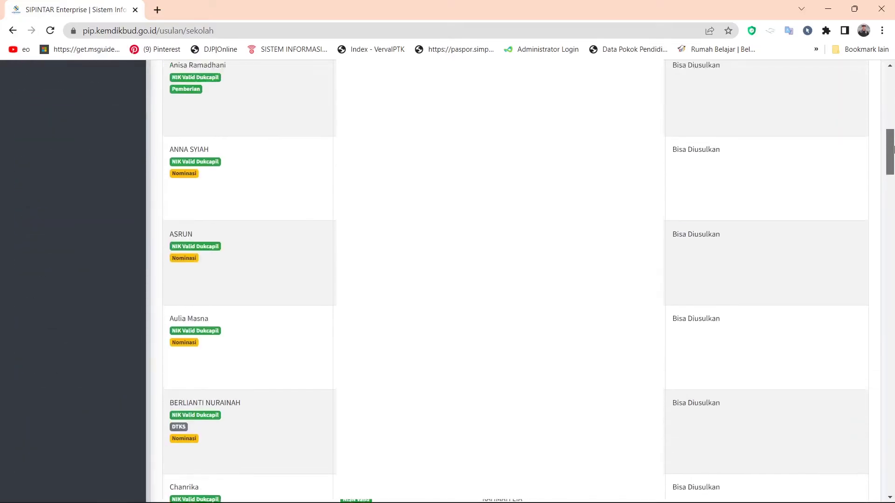
pyautogui.scroll(2, 893, 148)
pyautogui.moveTo(893, 140); pyautogui.dragTo(893, 125)
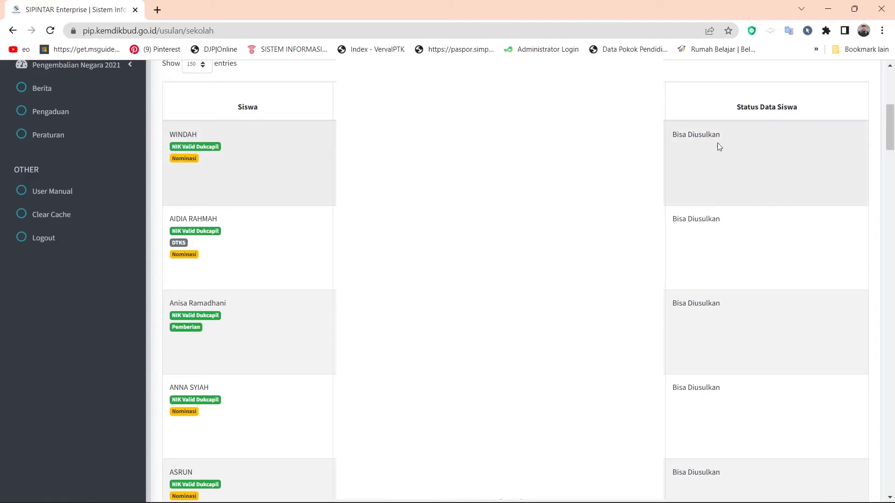
pyautogui.moveTo(891, 136); pyautogui.dragTo(891, 252)
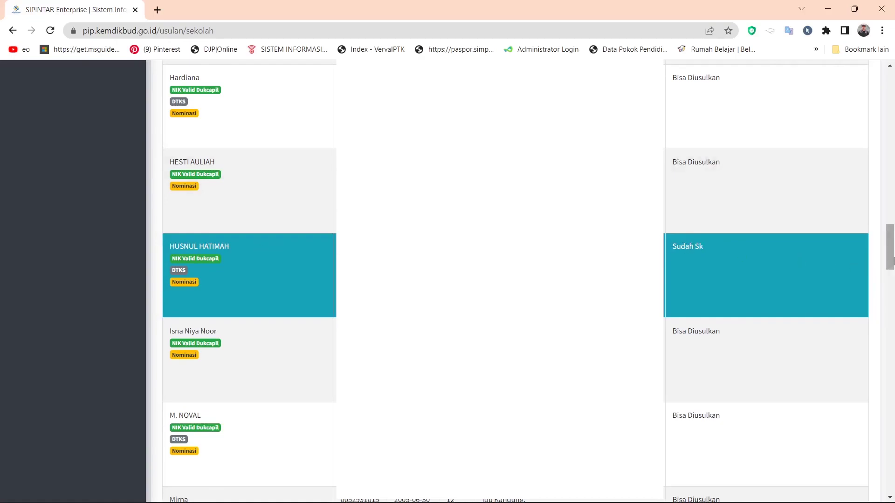
pyautogui.moveTo(893, 260); pyautogui.dragTo(893, 106)
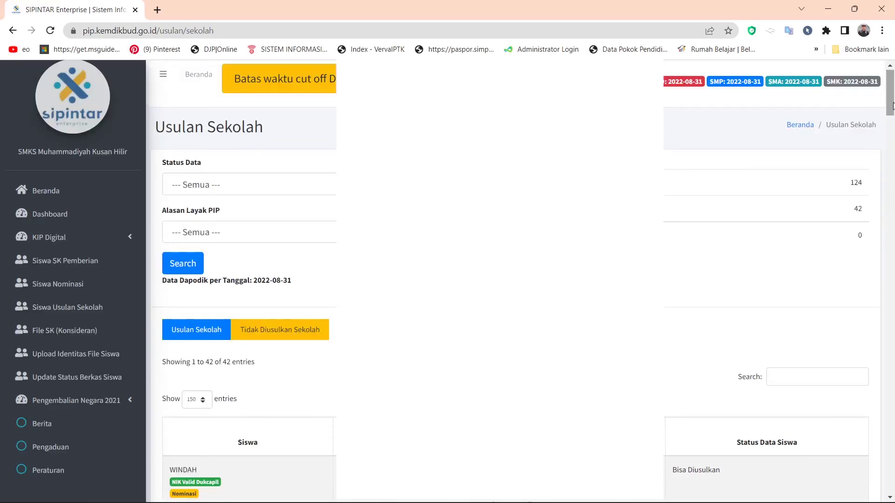